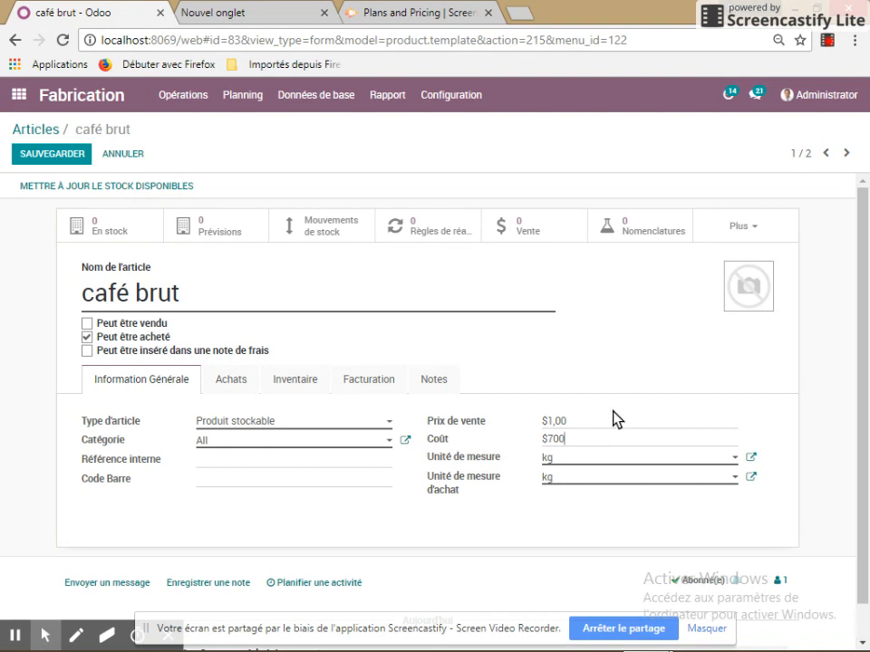
# Save the café brut article, and find and open the sucre article in the article list
pyautogui.click(68, 162)
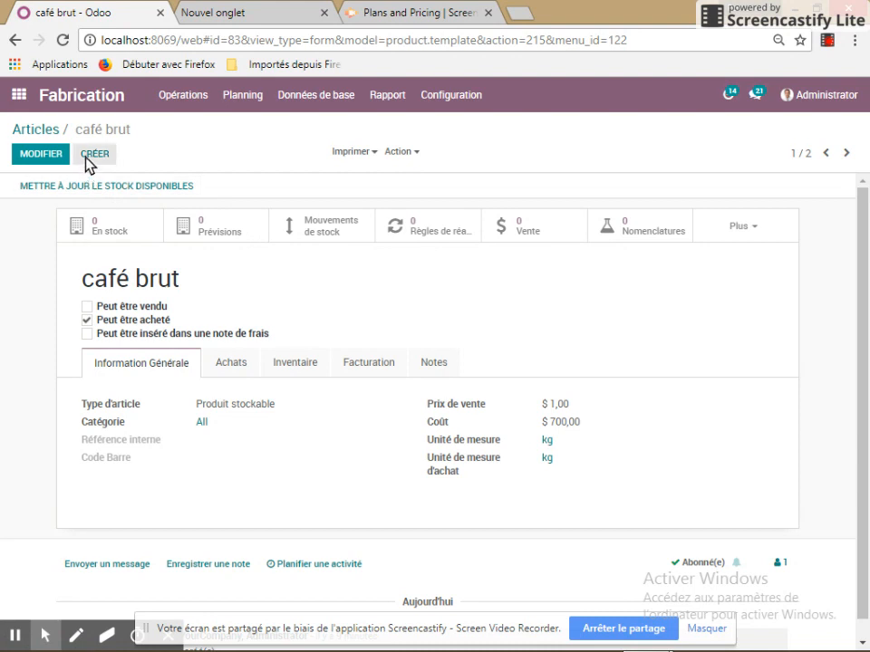
pyautogui.click(26, 132)
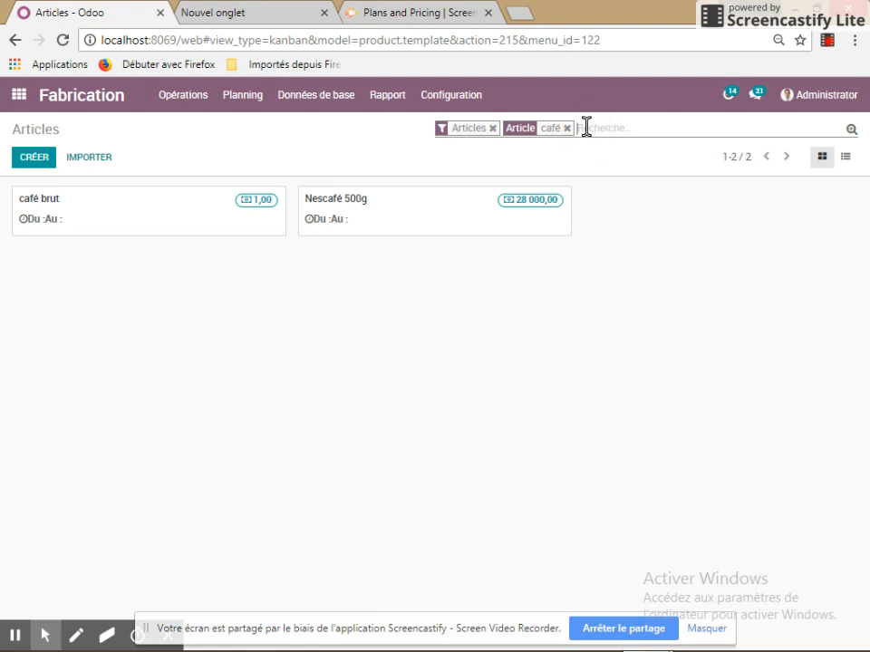
pyautogui.press('BackSpace')
pyautogui.write('sucre')
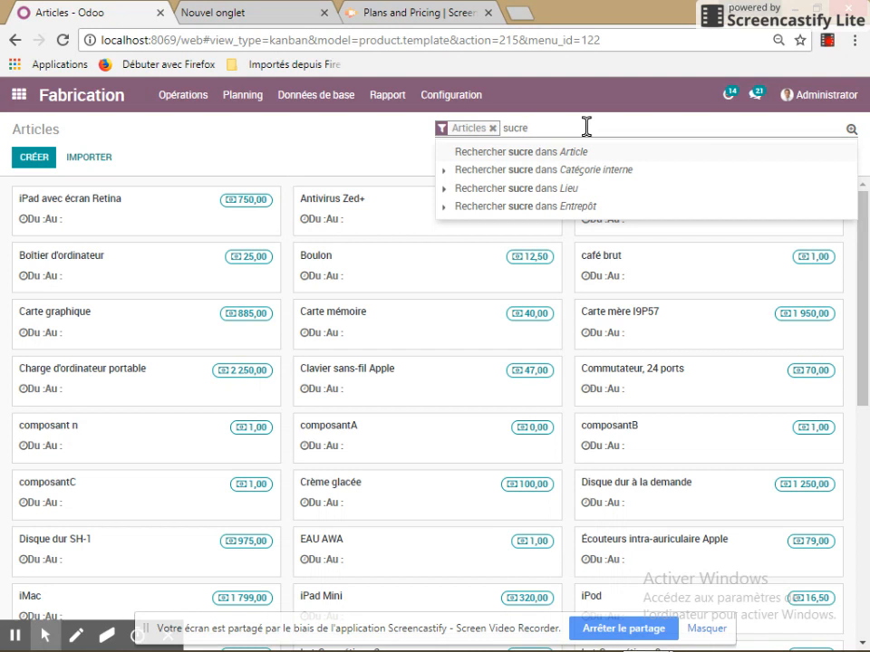
pyautogui.press('Return')
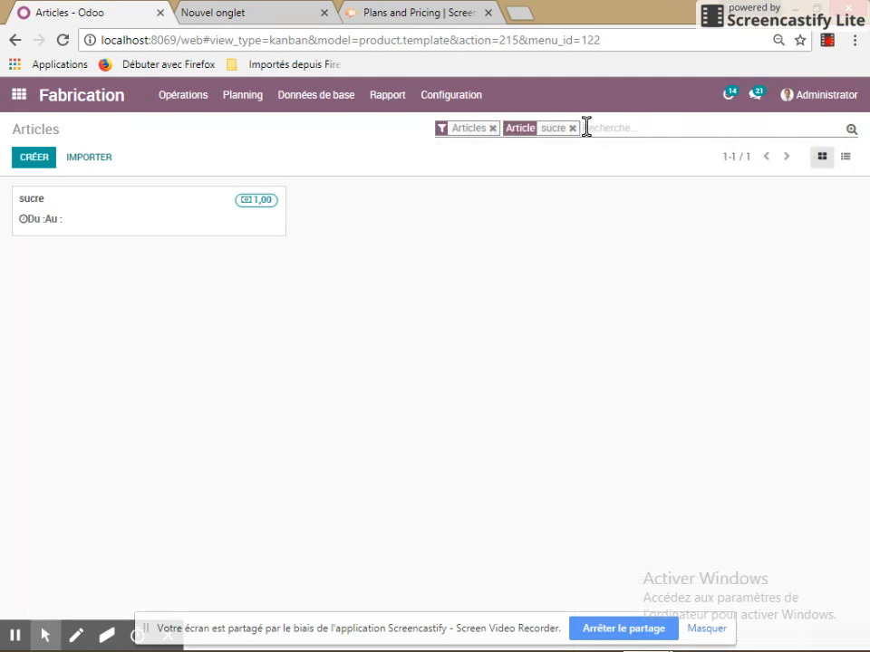
pyautogui.click(166, 228)
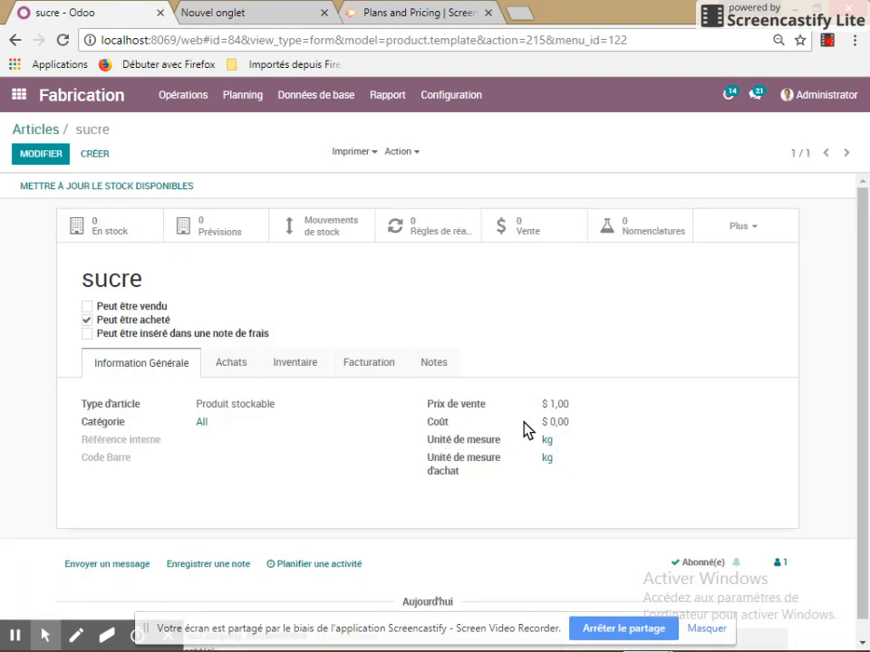
# Set the cost of the sucre article to 750 and save the article
pyautogui.click(55, 162)
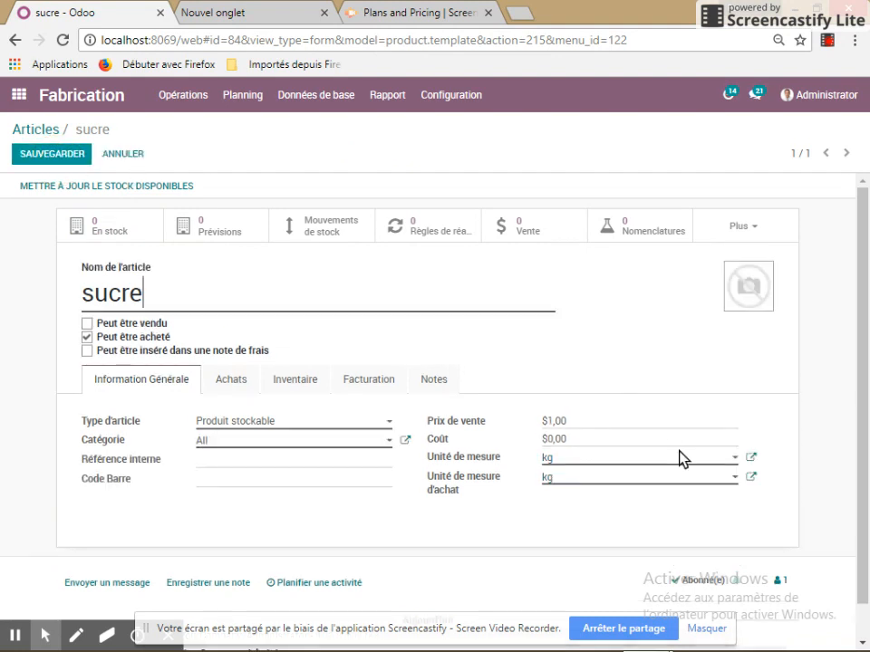
pyautogui.click(640, 442)
pyautogui.press('BackSpace')
pyautogui.press('BackSpace')
pyautogui.press('BackSpace')
pyautogui.press('BackSpace')
pyautogui.write('750')
pyautogui.click(63, 156)
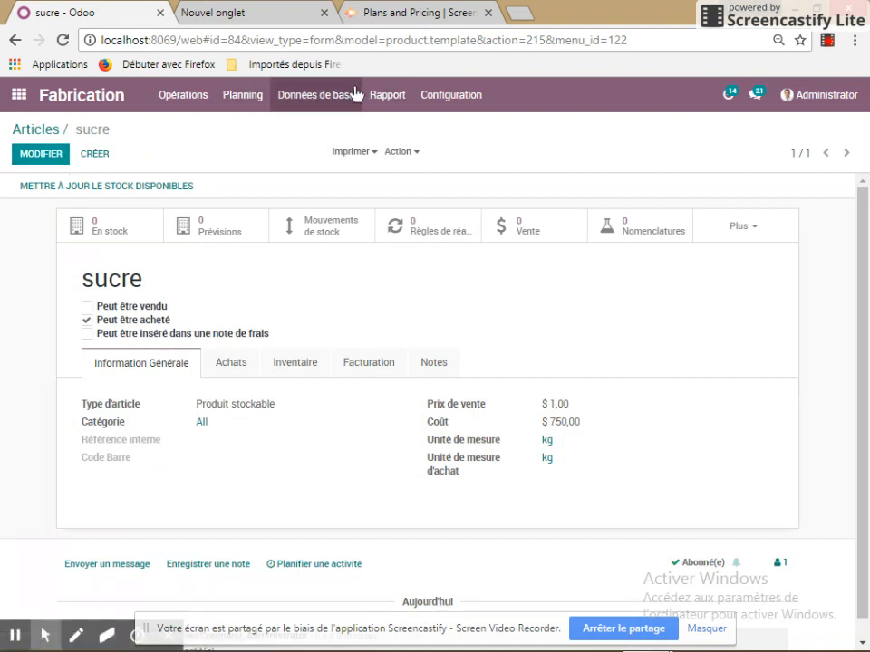
# Return to the article list, search it for "compo" in place of the sucre filter, and open composant n
pyautogui.click(52, 132)
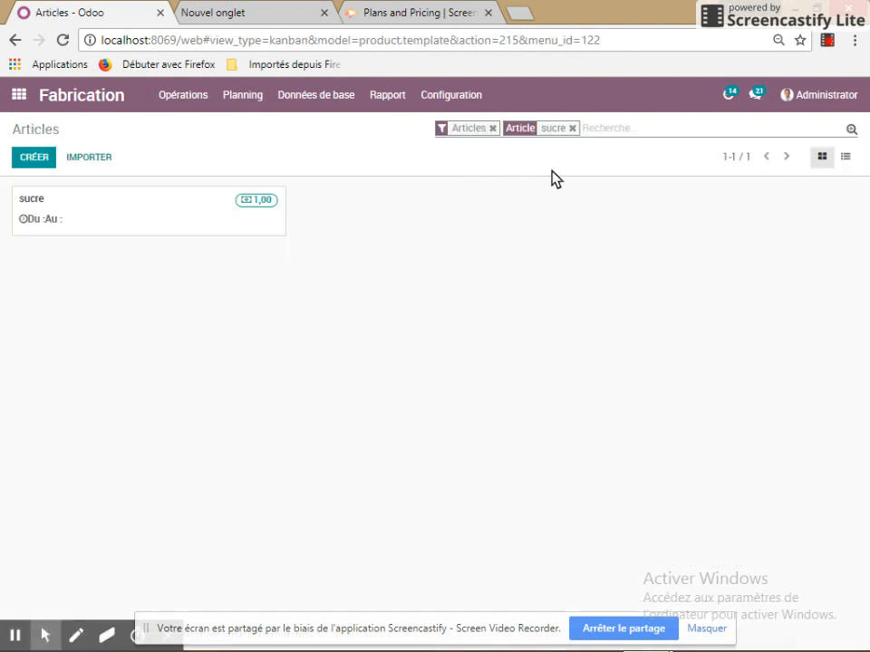
pyautogui.press('BackSpace')
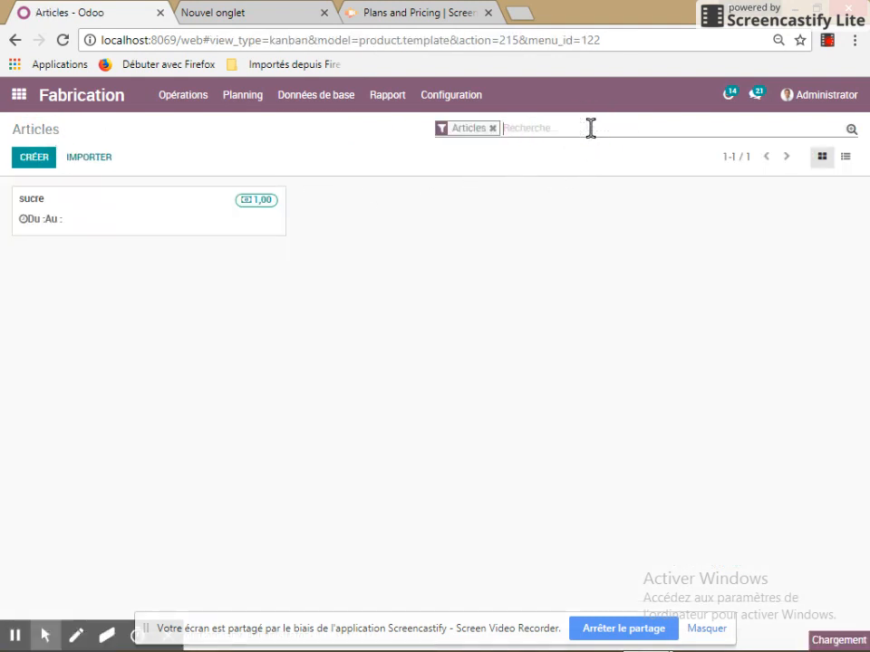
pyautogui.write('co')
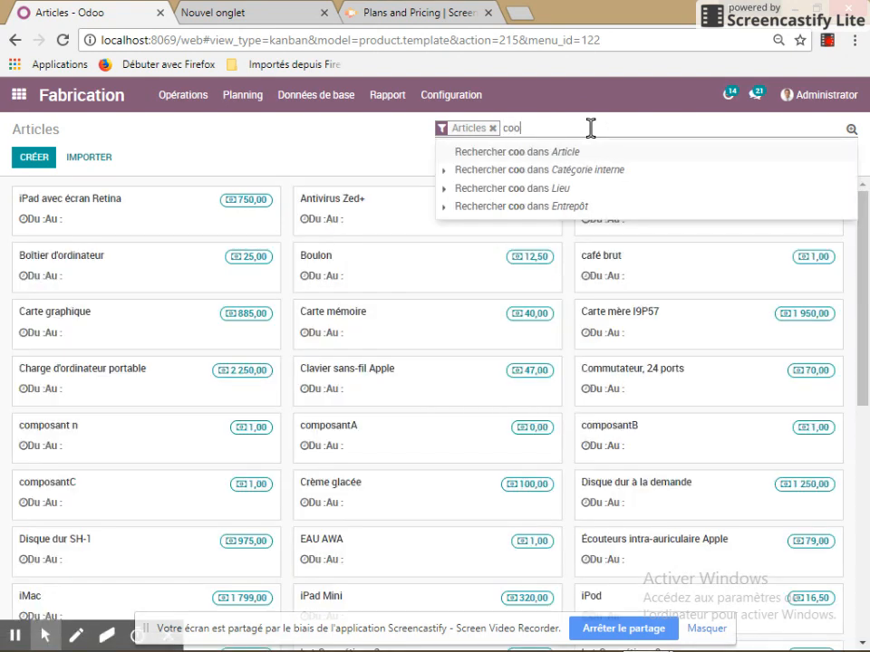
pyautogui.write('mo')
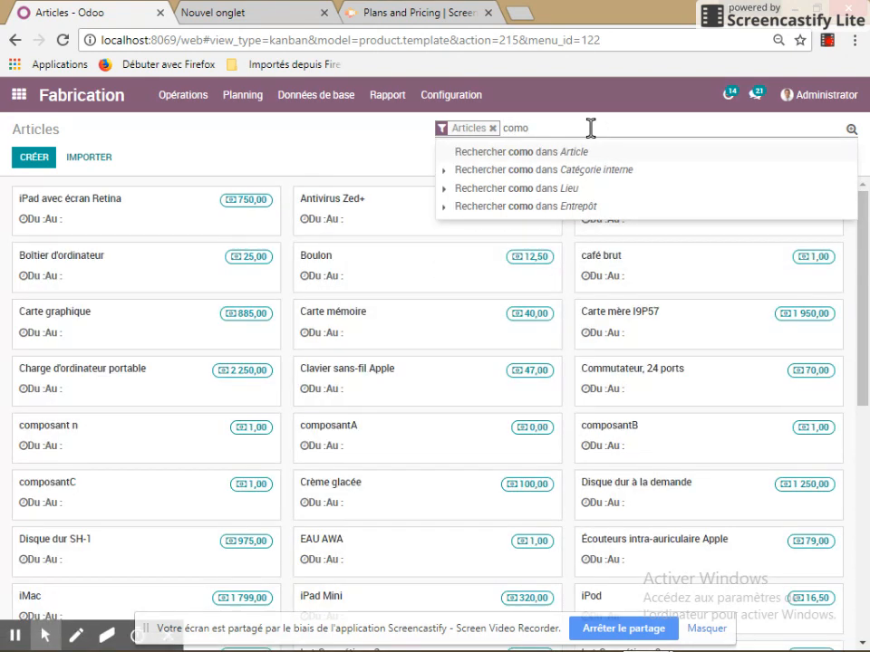
pyautogui.press('BackSpace')
pyautogui.write('m')
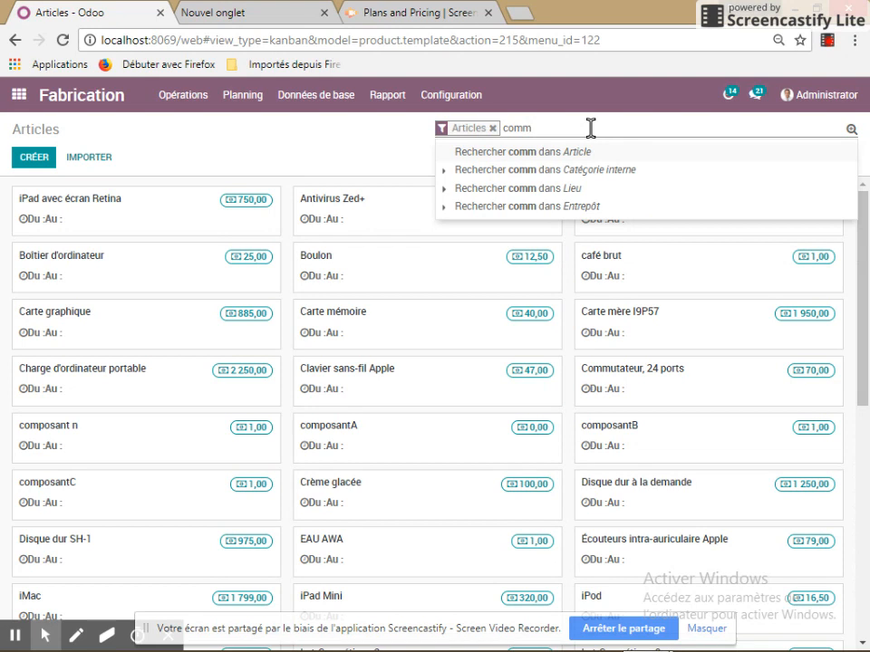
pyautogui.press('BackSpace')
pyautogui.write('po')
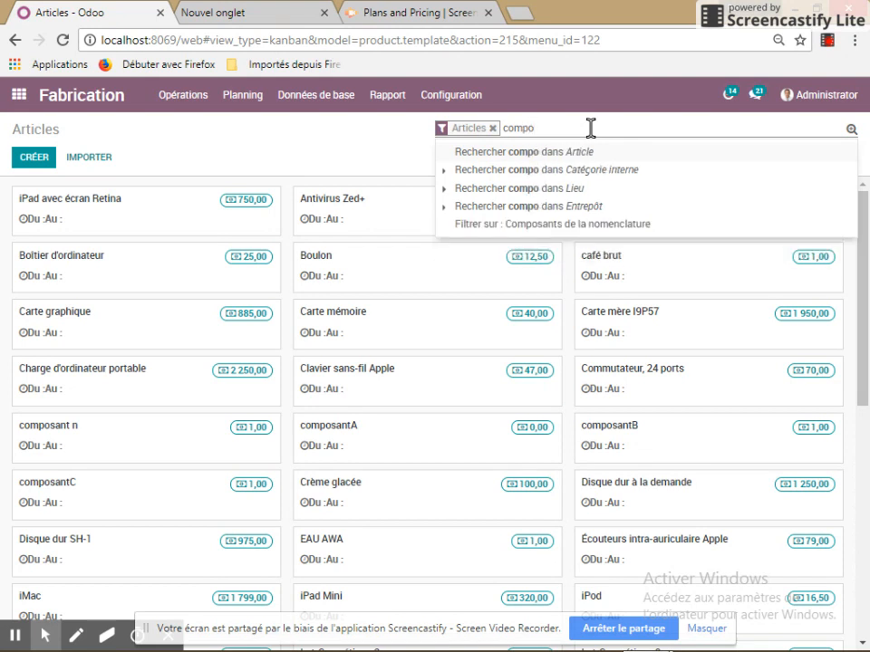
pyautogui.press('Return')
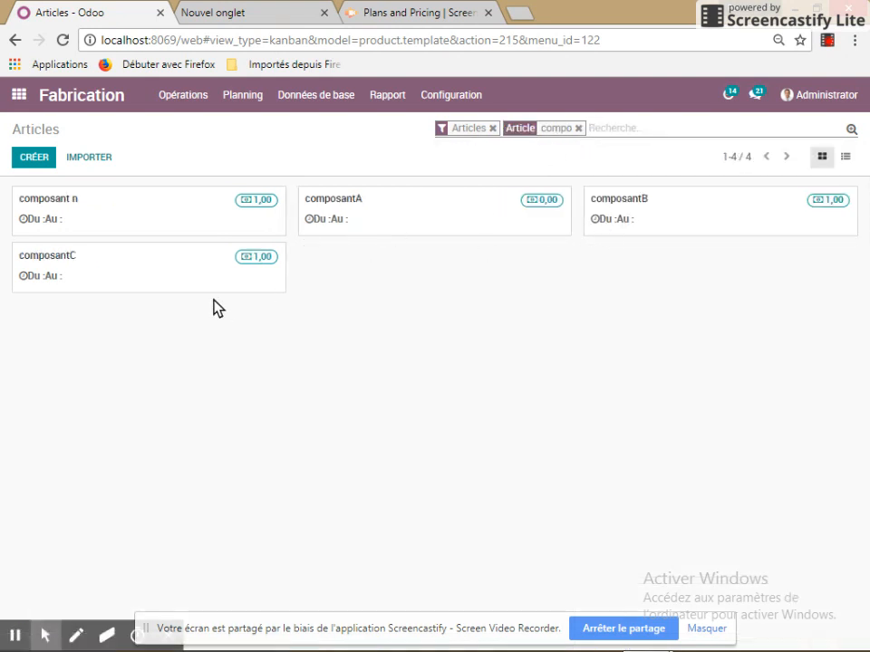
pyautogui.click(198, 227)
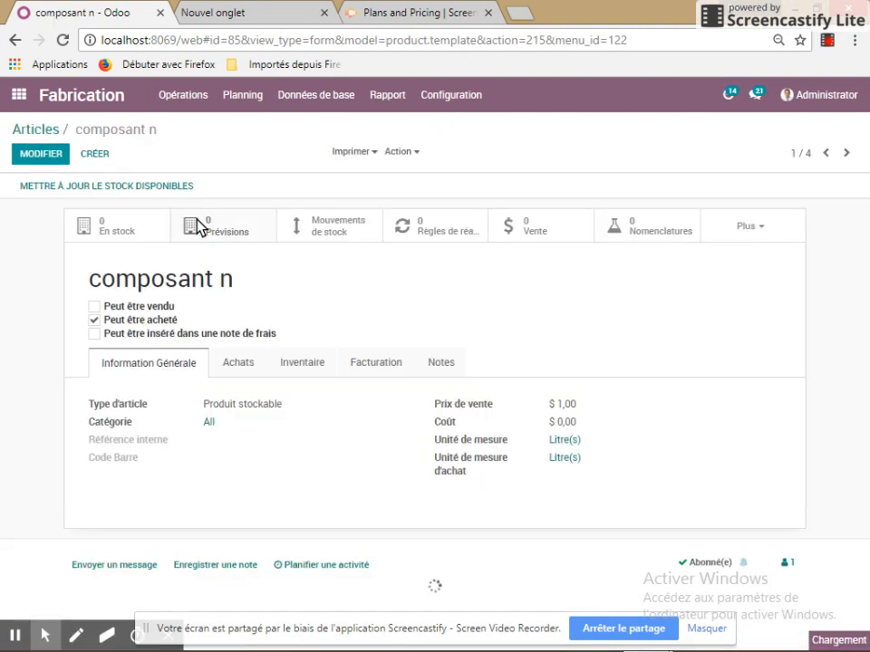
# Set the cost of the composant n article to 450 and save the article
pyautogui.click(47, 156)
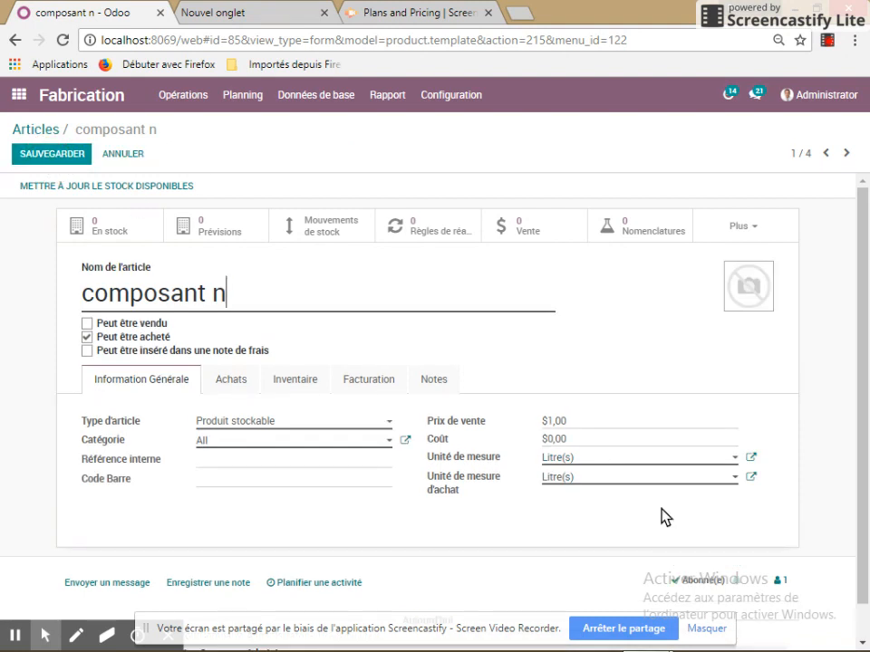
pyautogui.click(585, 438)
pyautogui.write('450')
pyautogui.click(33, 155)
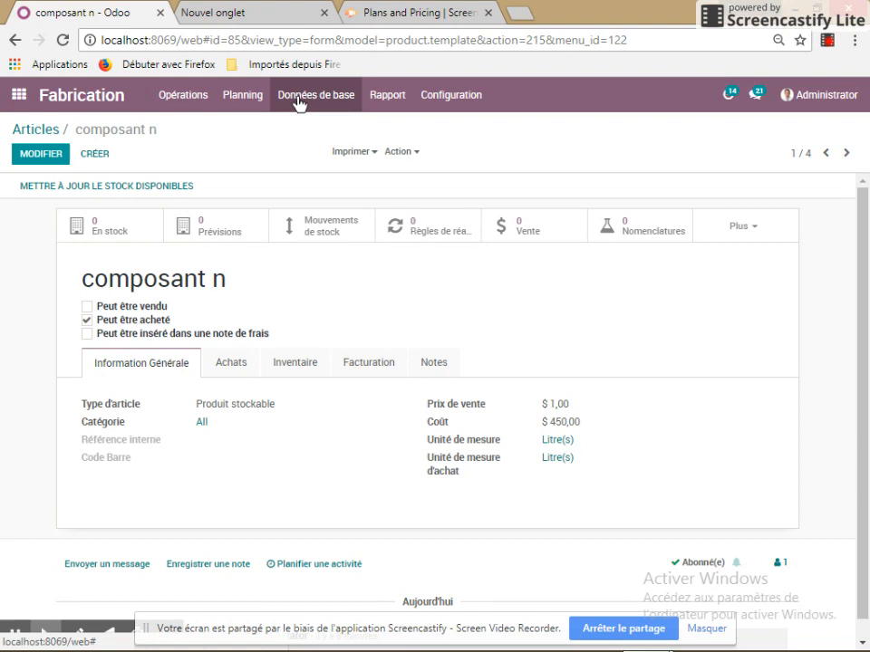
# Open the bill of materials of Nescafé 500g from the Nomenclatures list
pyautogui.click(298, 102)
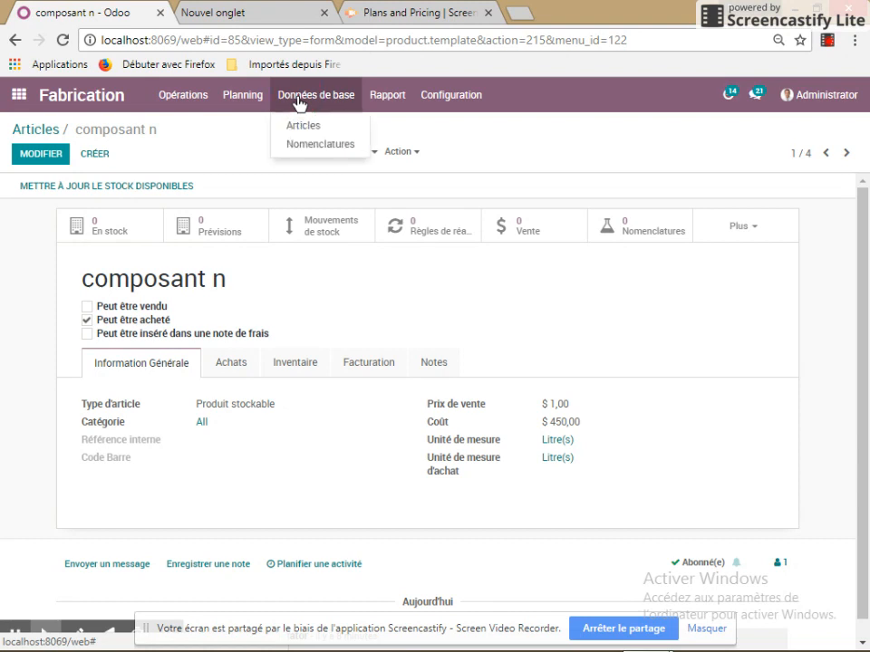
pyautogui.click(311, 146)
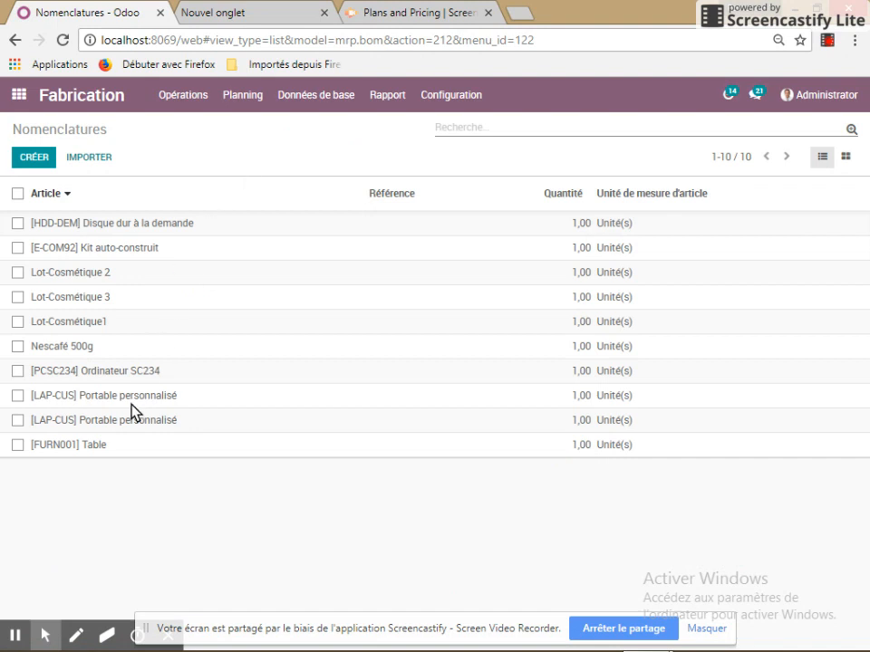
pyautogui.click(89, 355)
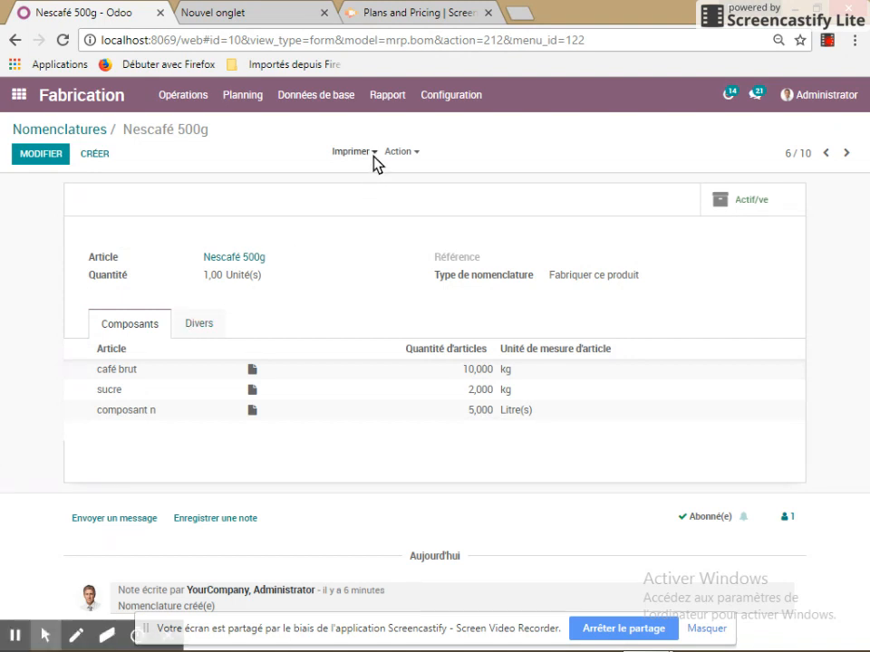
# Generate the Cout Matières report for the Nescafé 500g bill of materials and print it to PDF
pyautogui.click(381, 111)
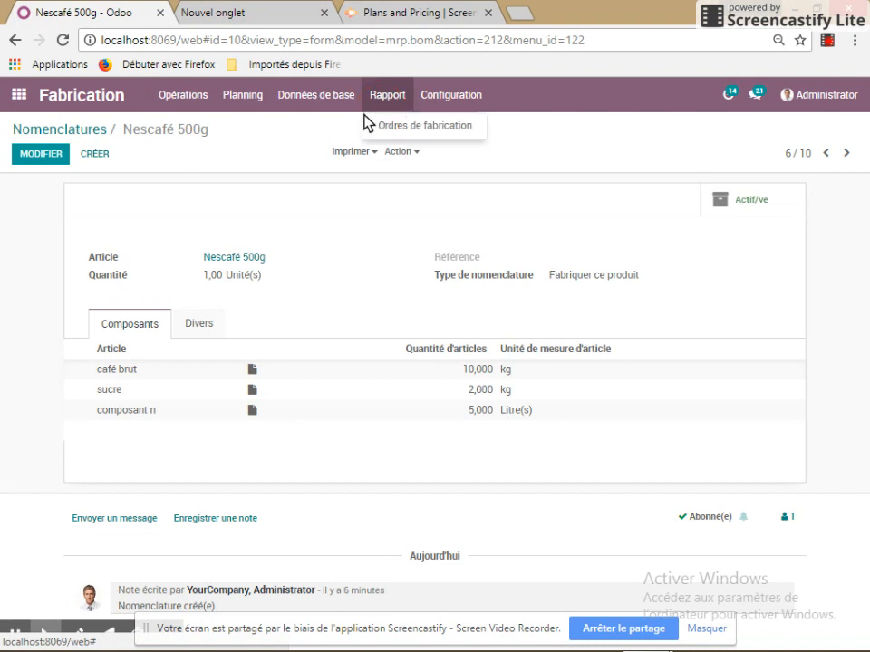
pyautogui.click(376, 154)
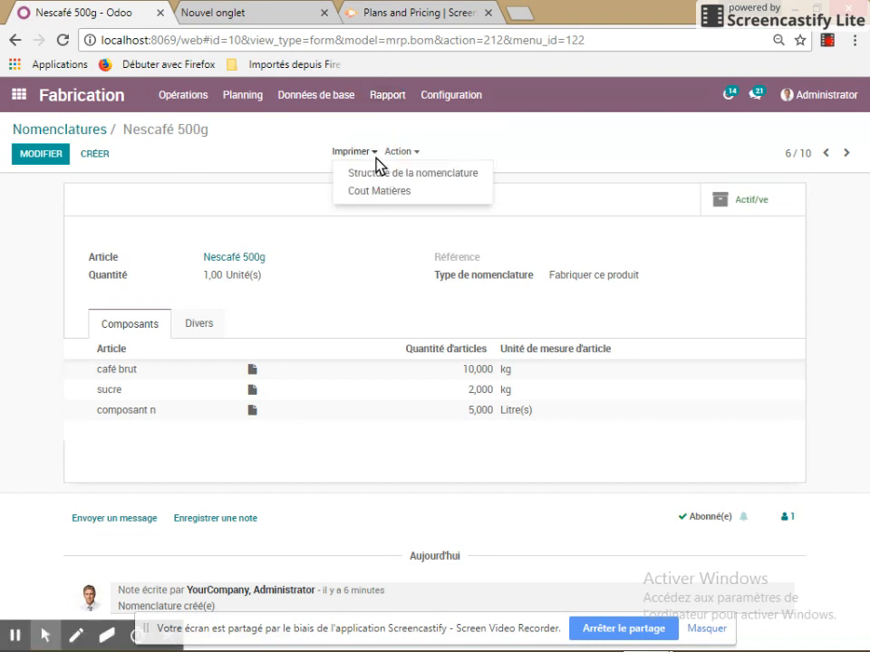
pyautogui.click(369, 194)
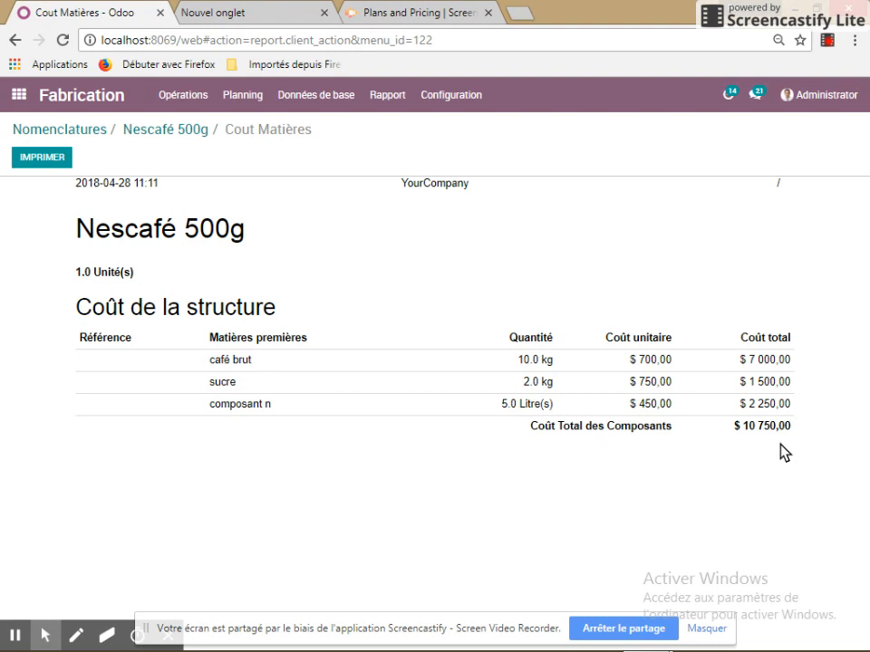
pyautogui.click(18, 168)
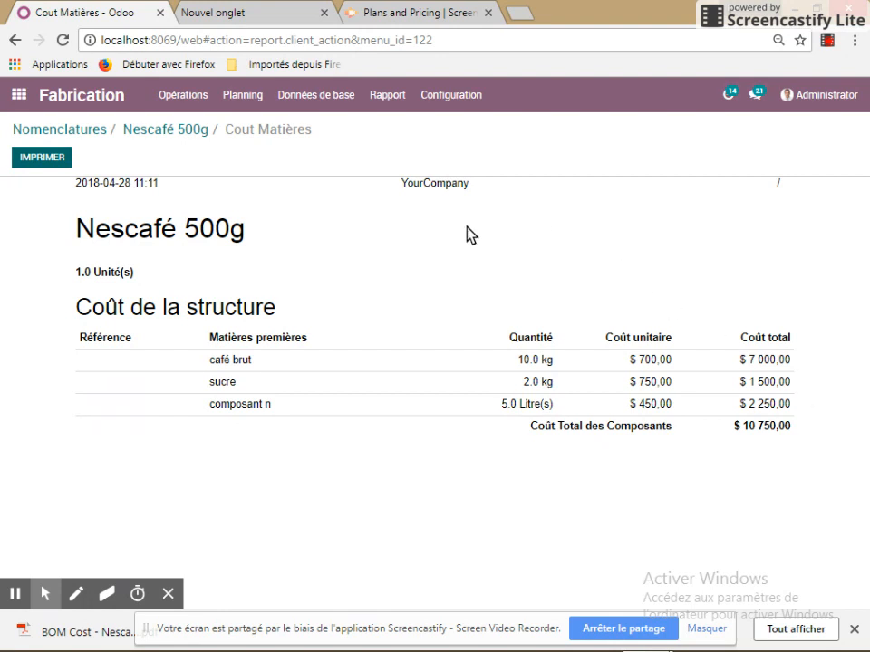
# Switch to the Achats app and open its list of suppliers (Fournisseurs)
pyautogui.click(19, 98)
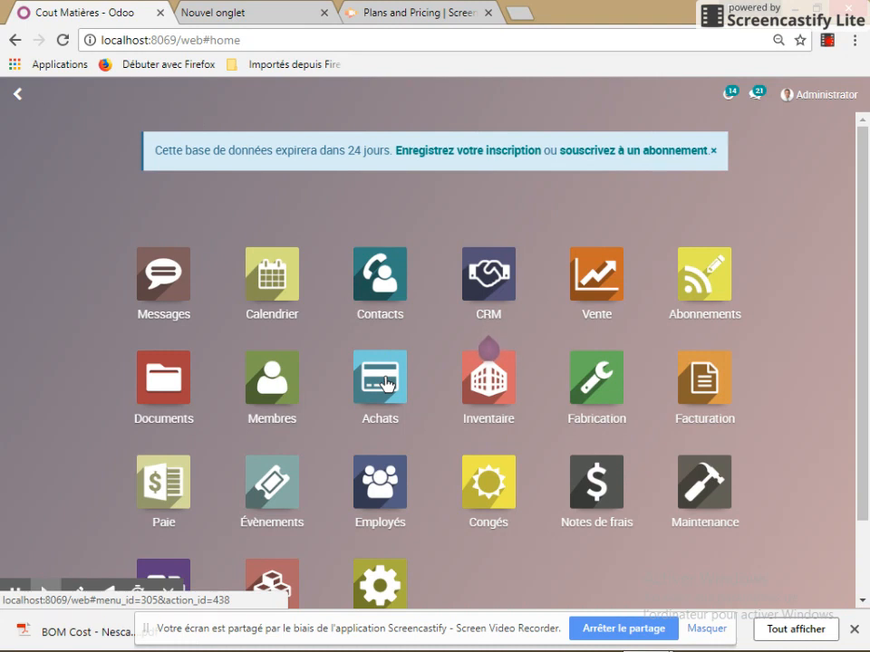
pyautogui.click(388, 383)
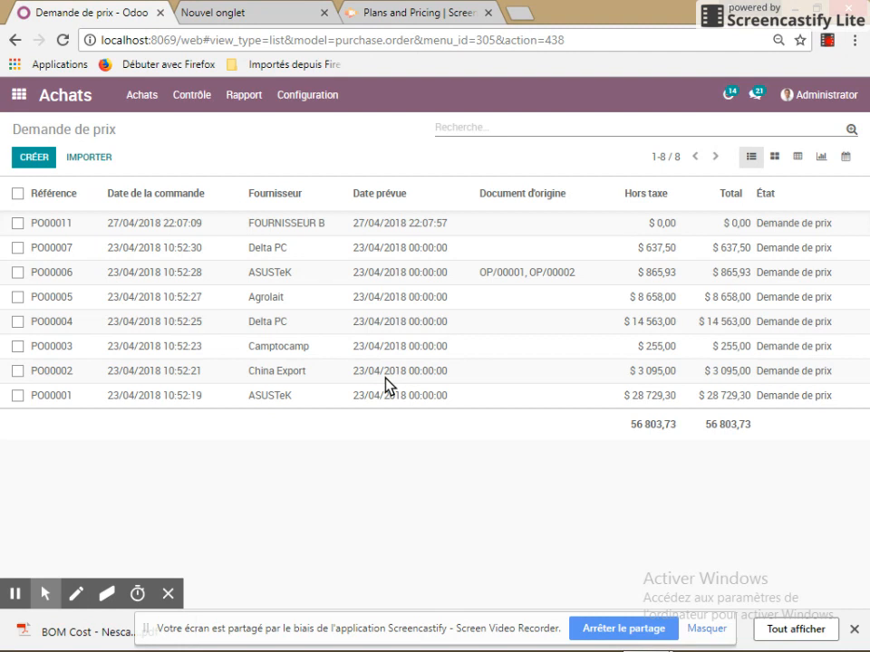
pyautogui.click(18, 595)
pyautogui.click(143, 106)
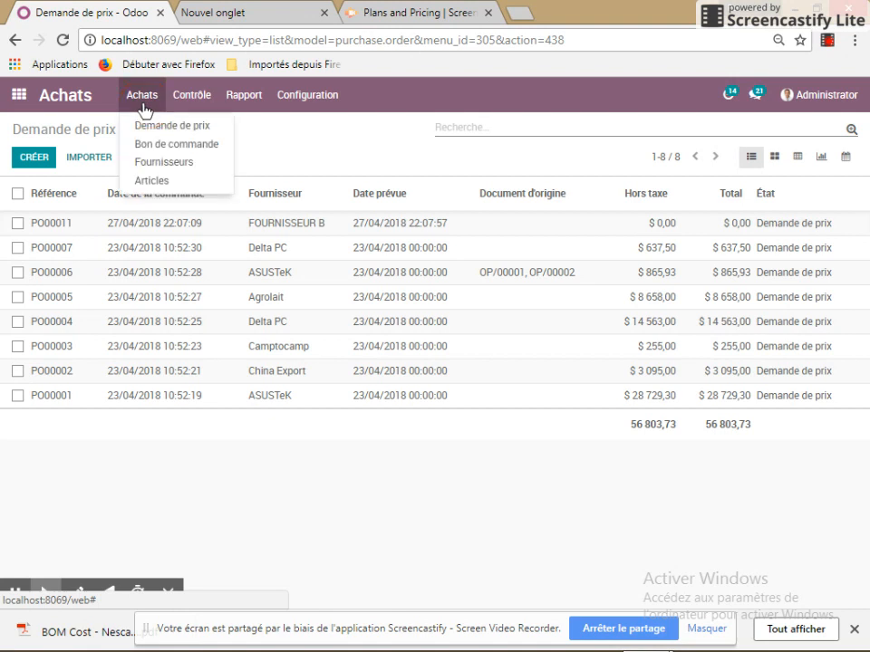
pyautogui.click(154, 163)
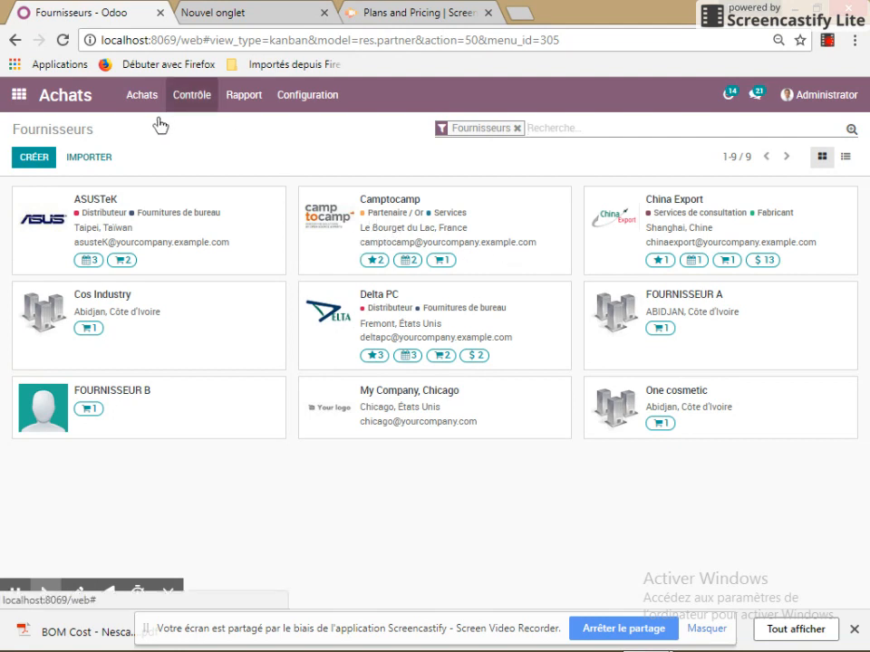
# Create a new supplier of type Société and enter "fournisseur mat" in its name
pyautogui.click(40, 160)
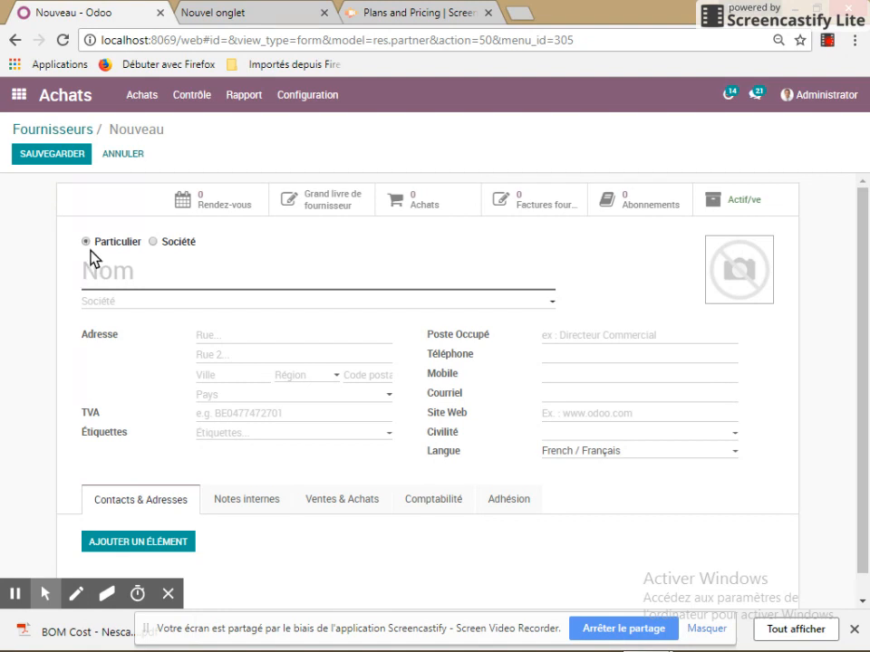
pyautogui.click(154, 242)
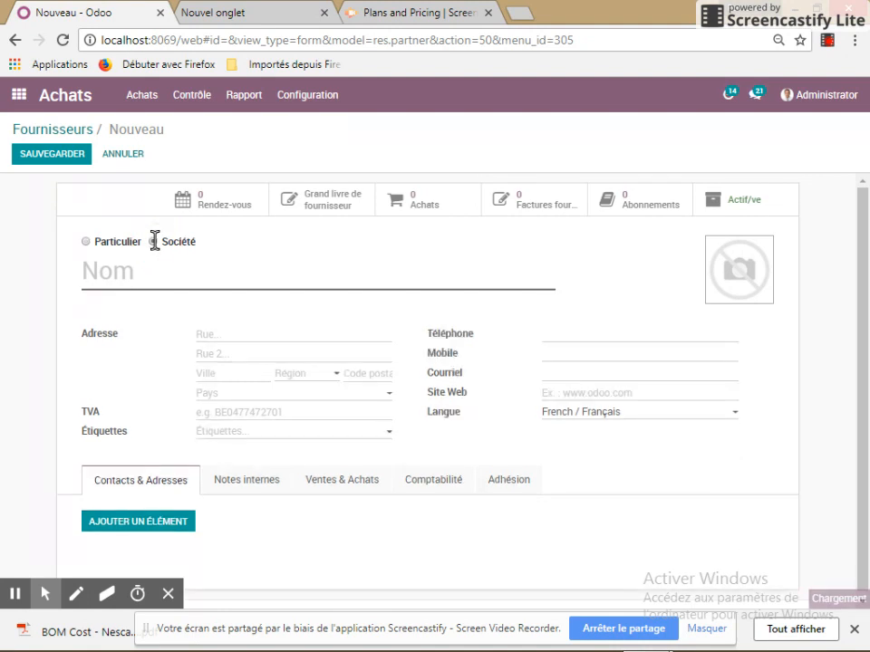
pyautogui.click(107, 272)
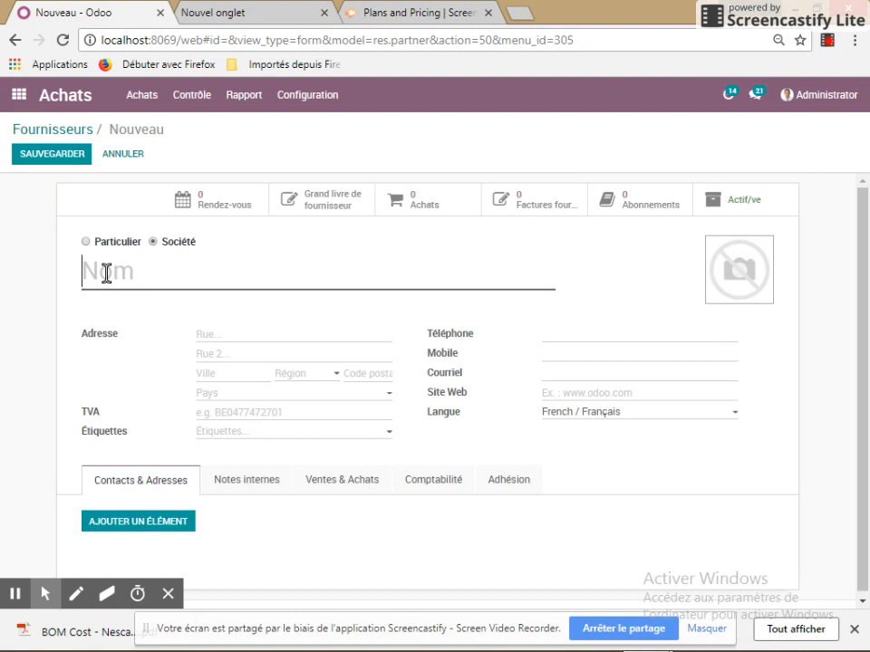
pyautogui.write('fournissa')
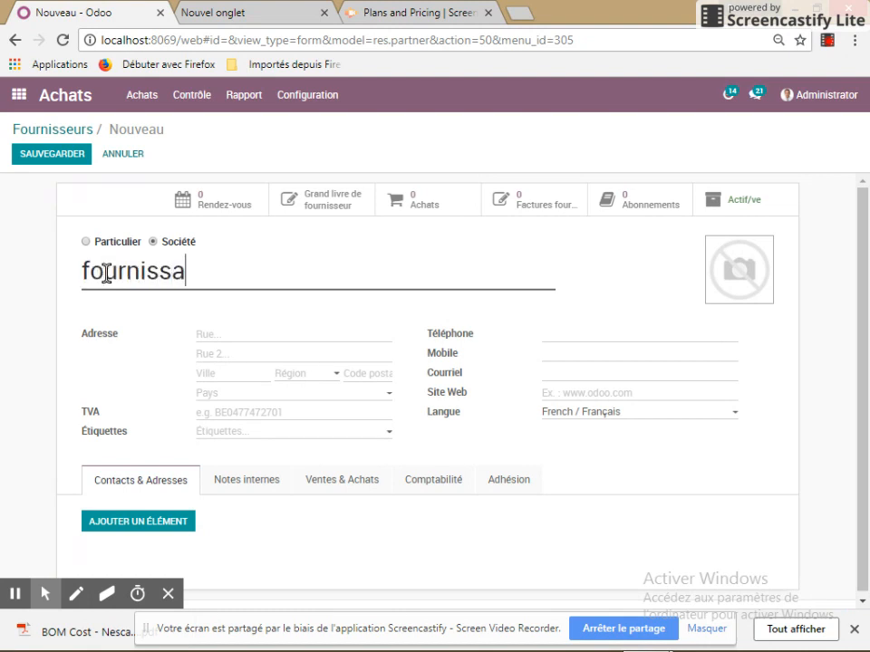
pyautogui.press('BackSpace')
pyautogui.write('eur')
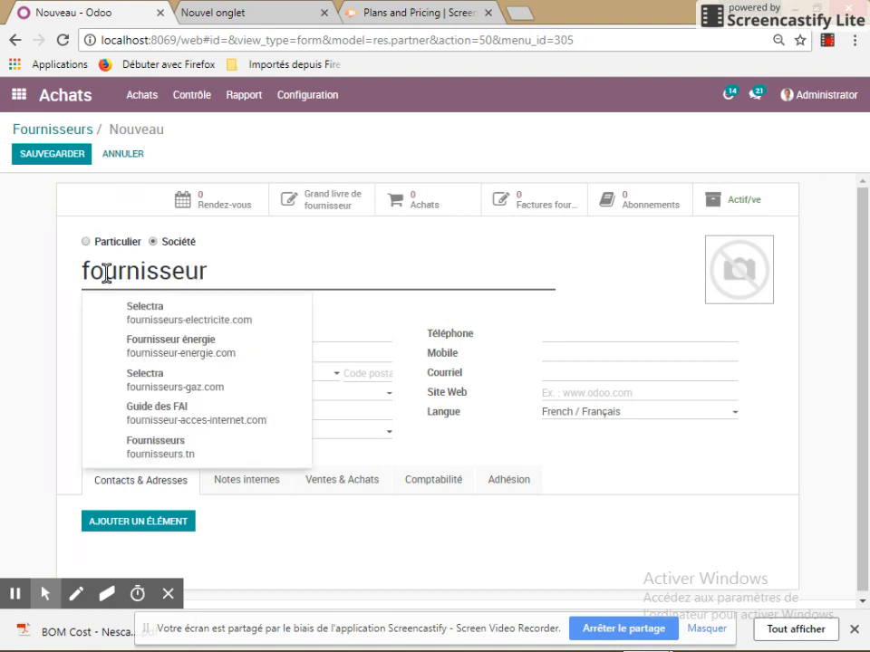
pyautogui.write(' mat')
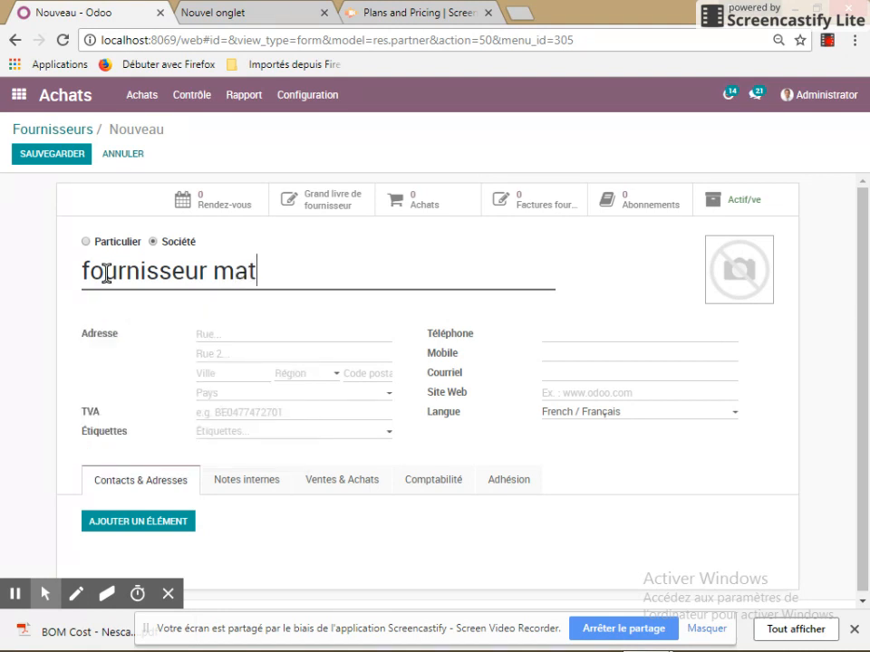
# Fill in both street lines of the new supplier's address, dismissing the low-battery warning
pyautogui.click(211, 336)
pyautogui.write('ge')
pyautogui.press('BackSpace')
pyautogui.press('BackSpace')
pyautogui.write('GESCO')
pyautogui.click(252, 353)
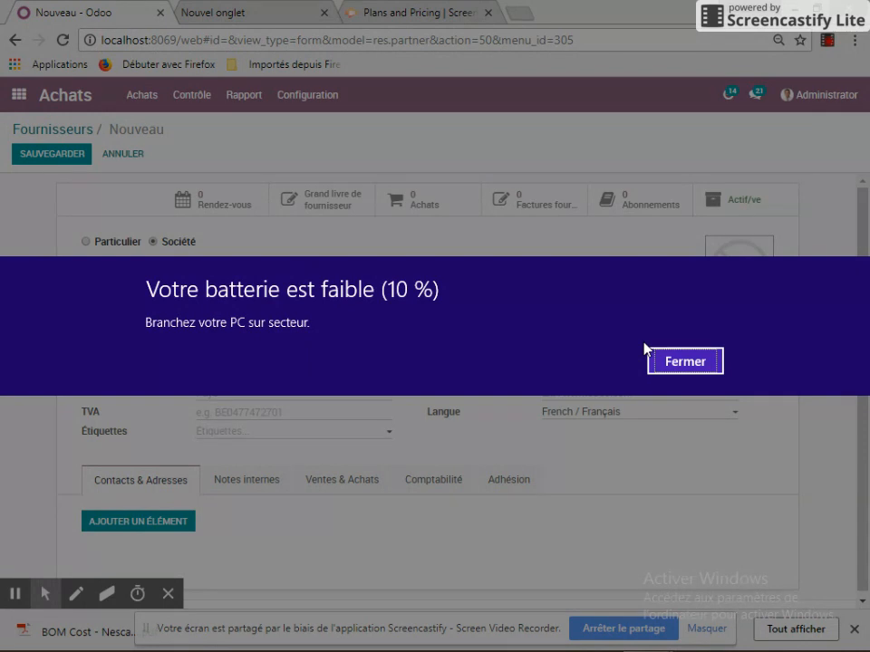
pyautogui.press('Return')
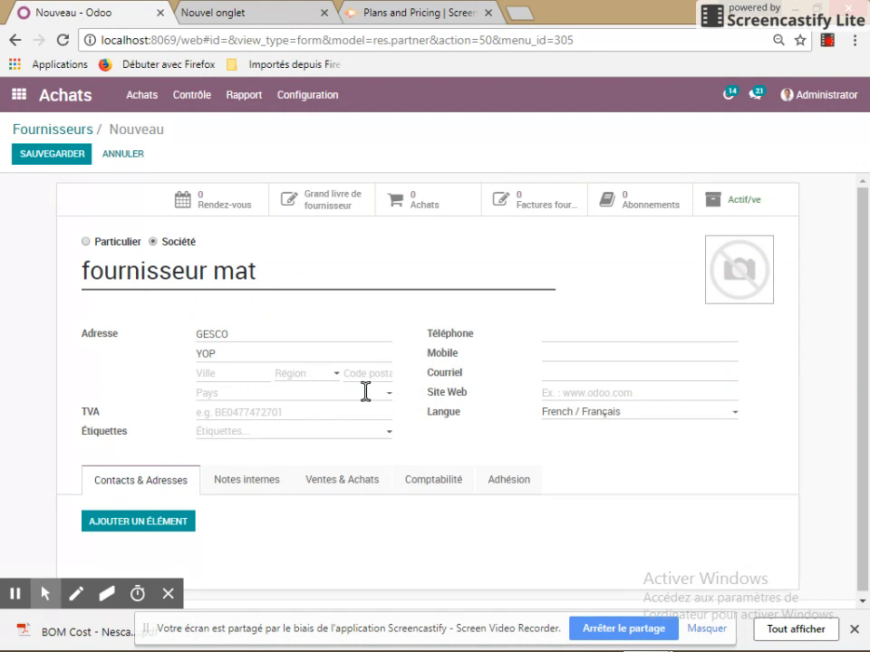
pyautogui.write('OUGON')
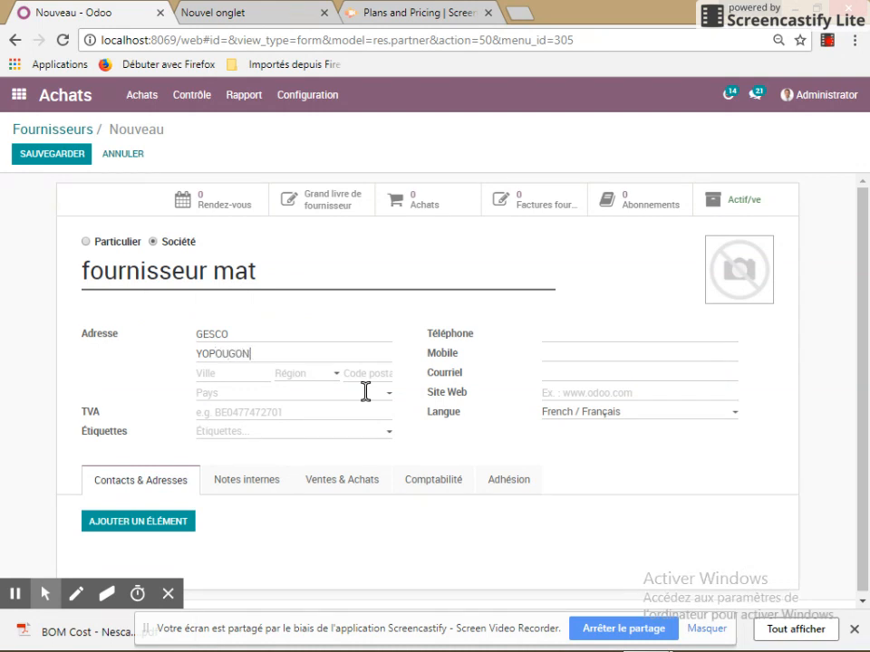
# Enter the supplier's city and set the country to Côte d'Ivoire
pyautogui.click(258, 372)
pyautogui.write('ABIDJAN')
pyautogui.click(237, 387)
pyautogui.write('IVOI')
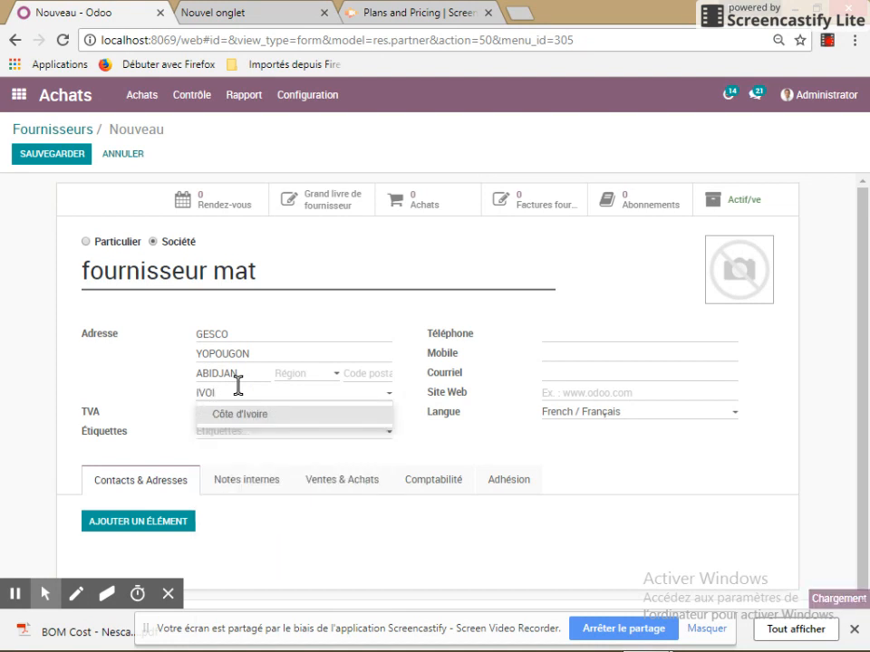
pyautogui.click(237, 416)
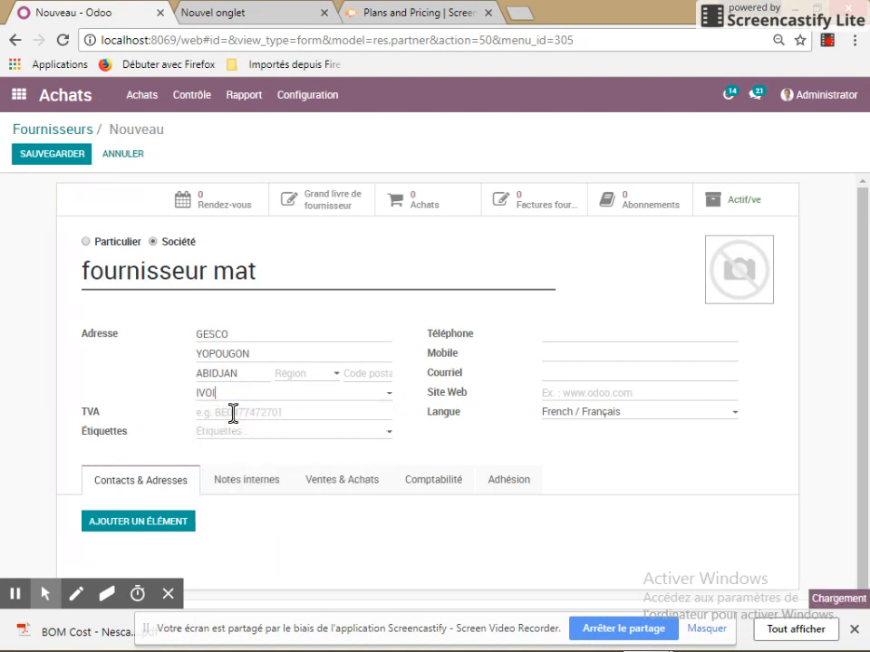
# Enter the supplier's telephone number and save the supplier record
pyautogui.click(568, 337)
pyautogui.write('2145')
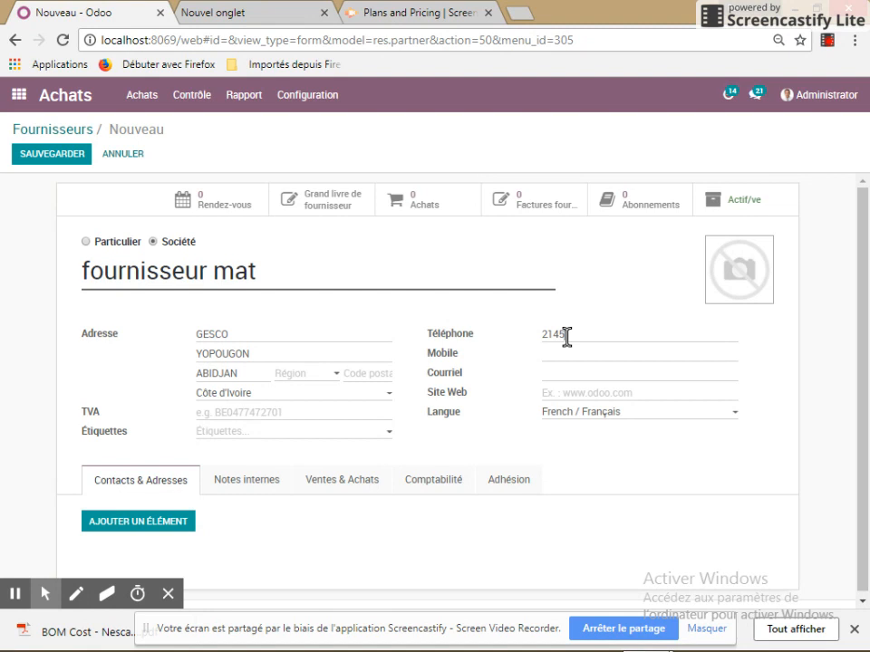
pyautogui.write('0002')
pyautogui.click(54, 160)
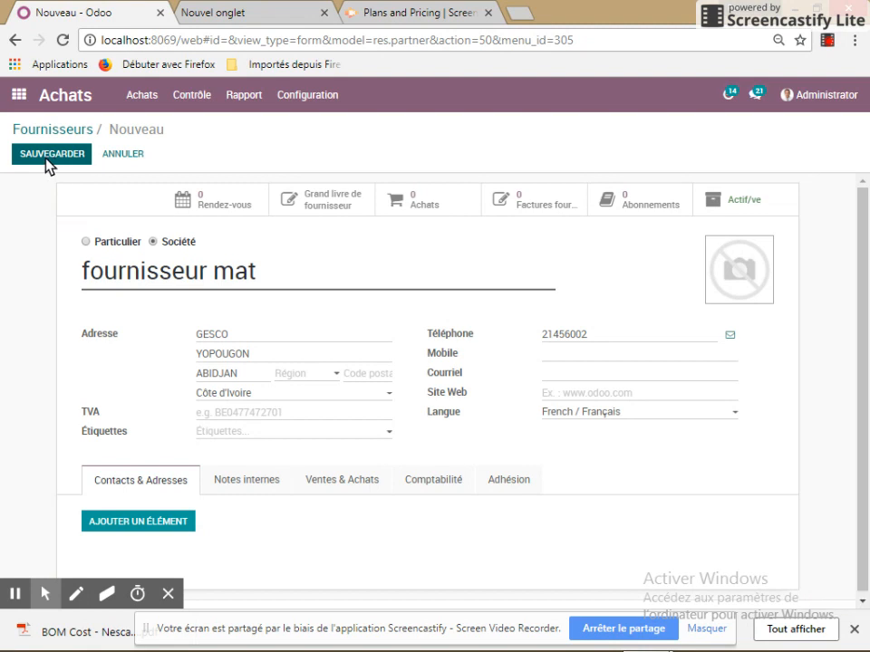
pyautogui.click(45, 156)
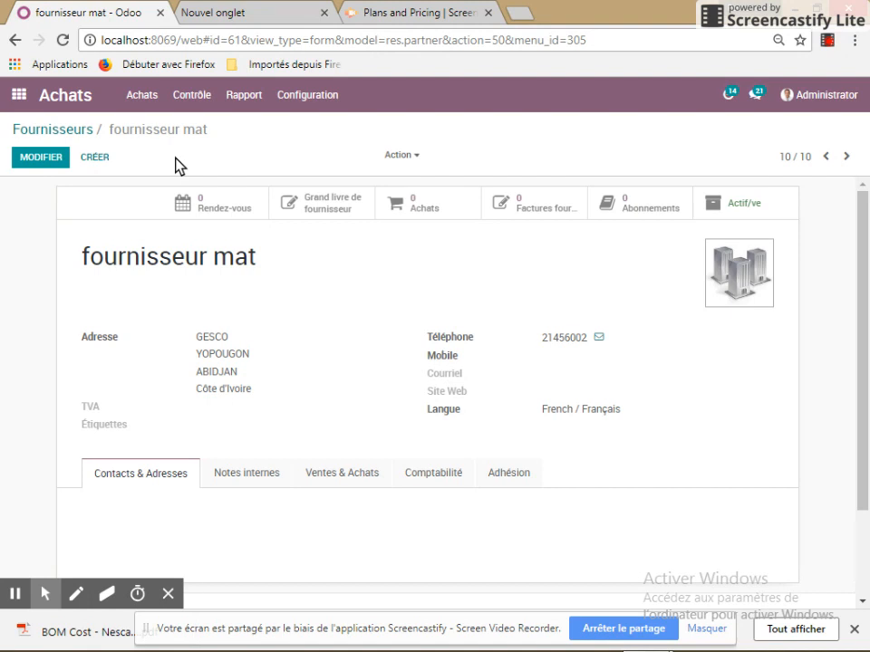
# Open the list of price requests (Demande de prix) and create a new request
pyautogui.click(143, 103)
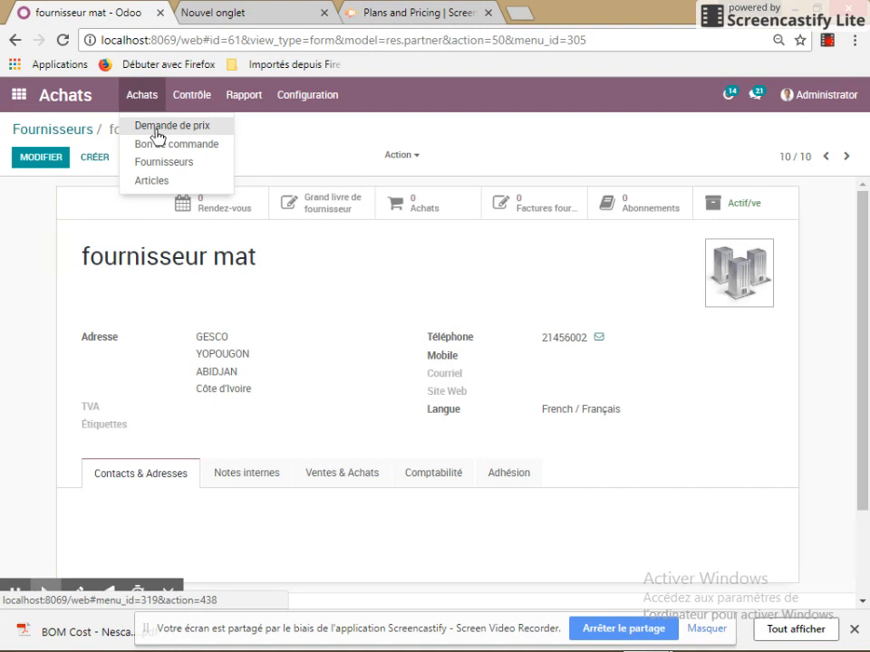
pyautogui.click(156, 132)
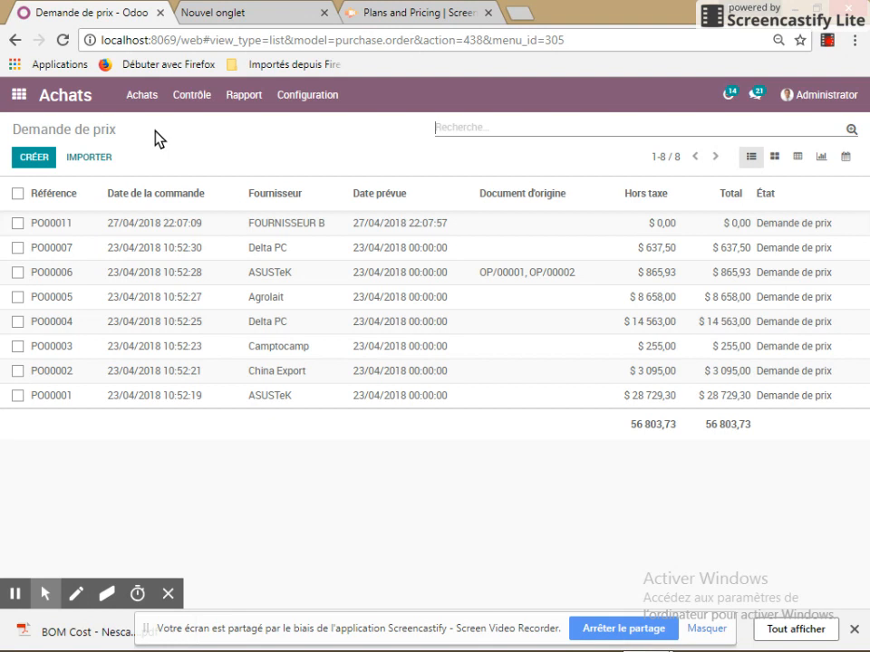
pyautogui.click(41, 161)
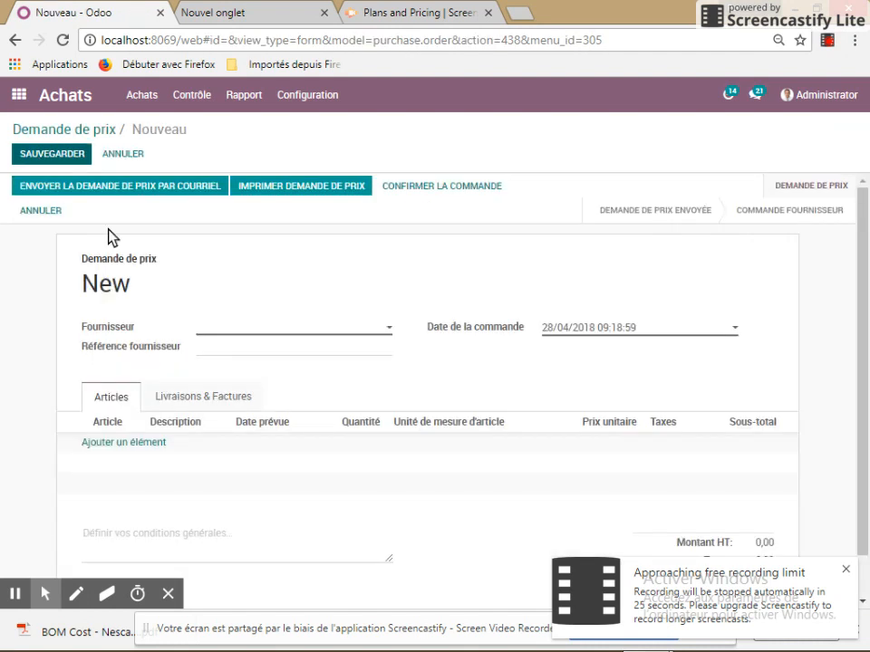
# Set the price request's supplier to "fournisseur mat" and add a blank article line
pyautogui.click(219, 324)
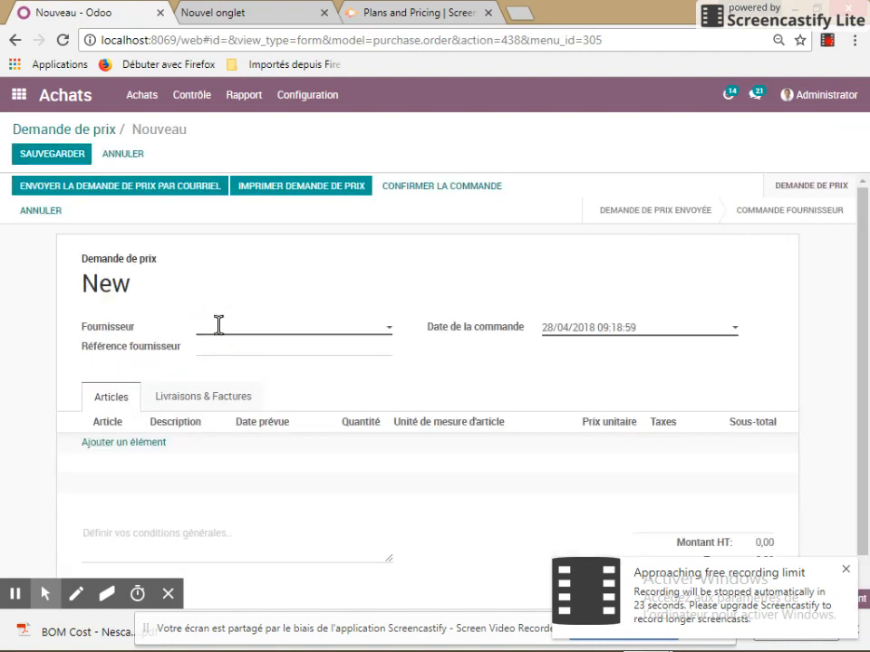
pyautogui.write('F')
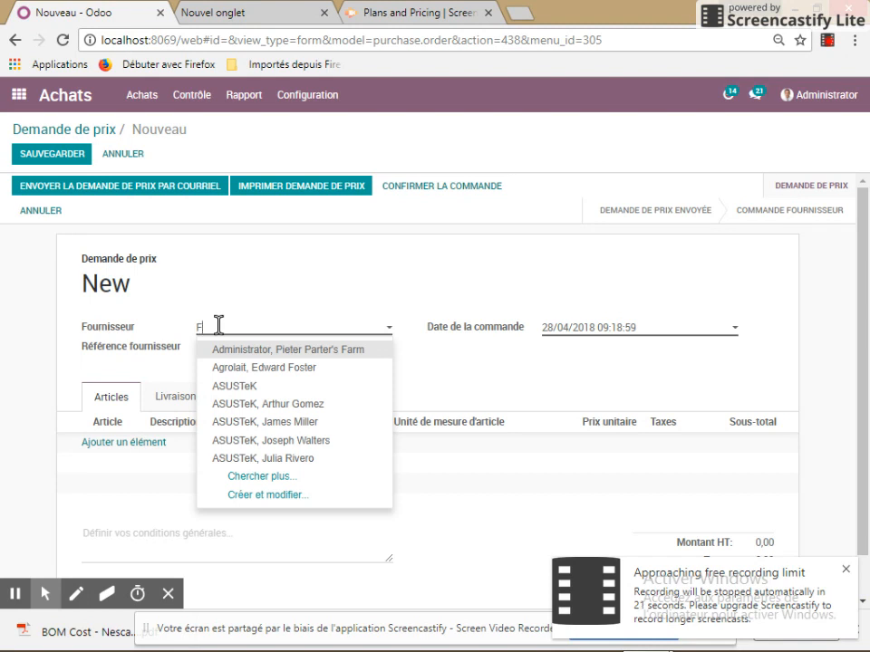
pyautogui.write('OUR')
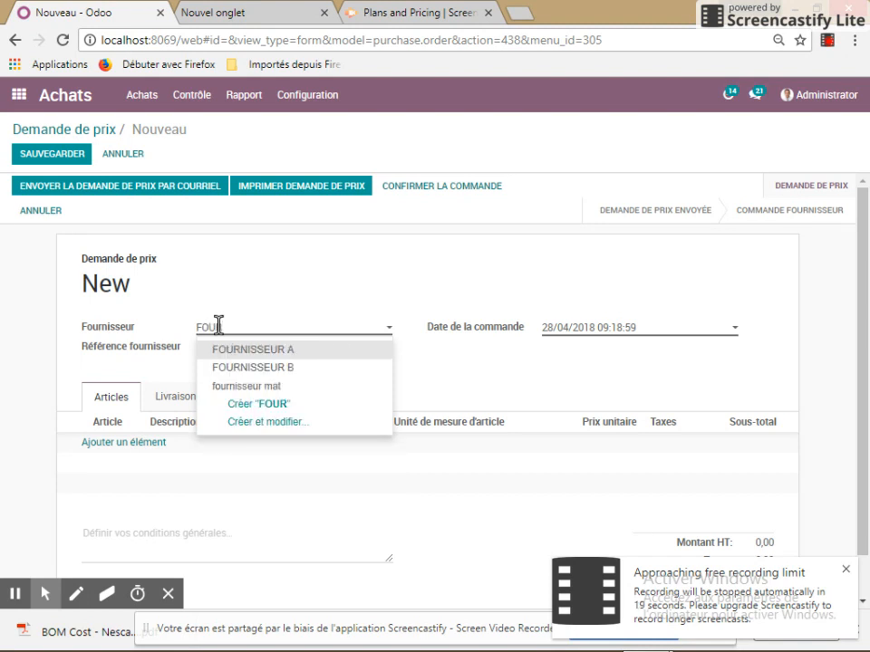
pyautogui.click(247, 386)
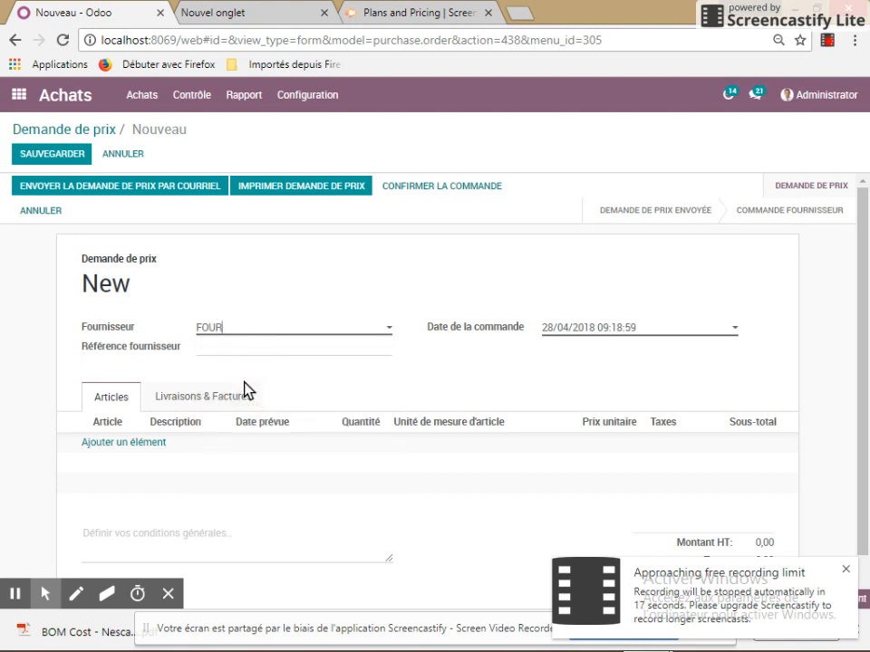
pyautogui.click(111, 443)
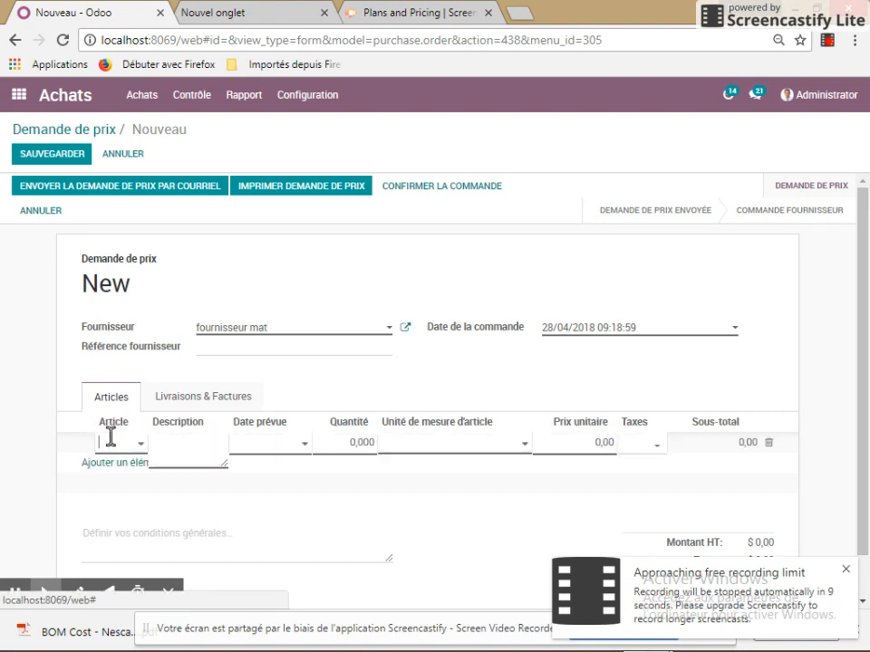